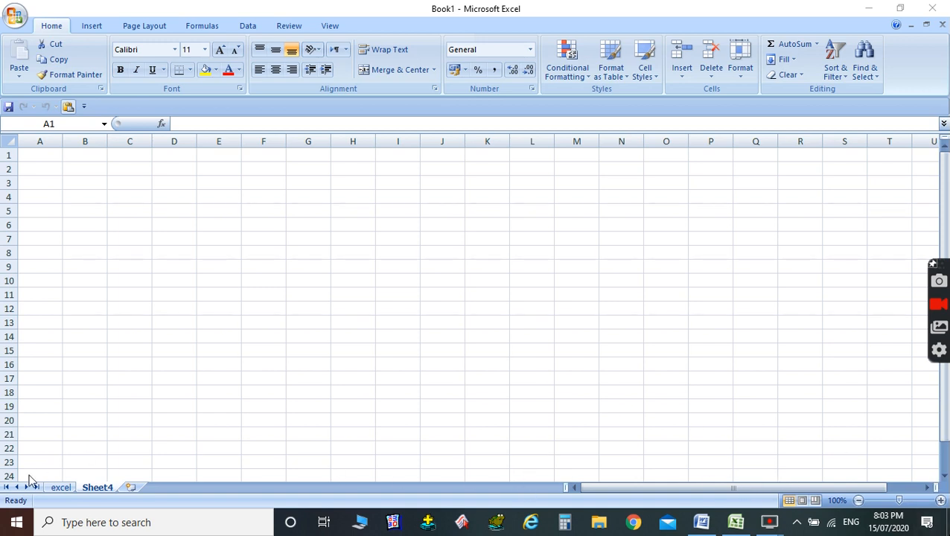
- Look at the excel sheet, return to Sheet4, and add five new worksheets to the workbook
left_click(56, 488)
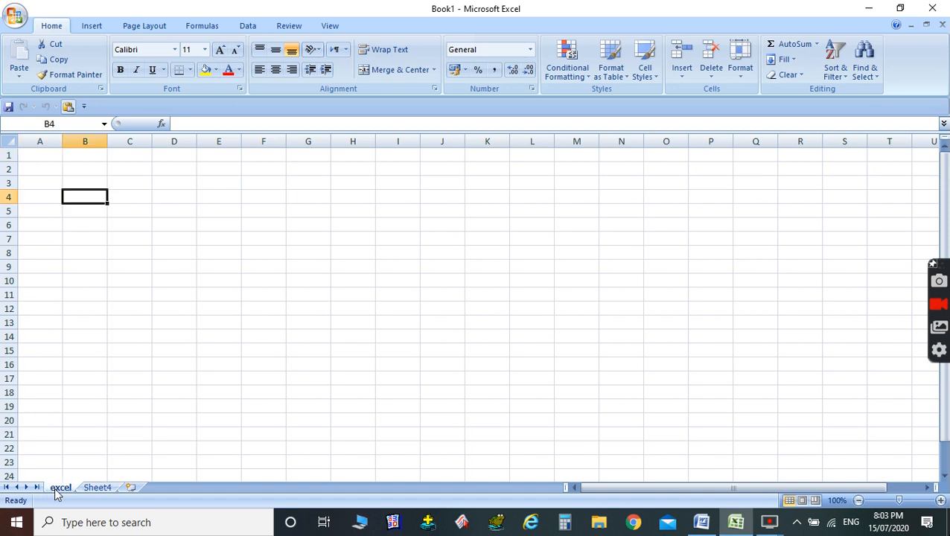
left_click(97, 488)
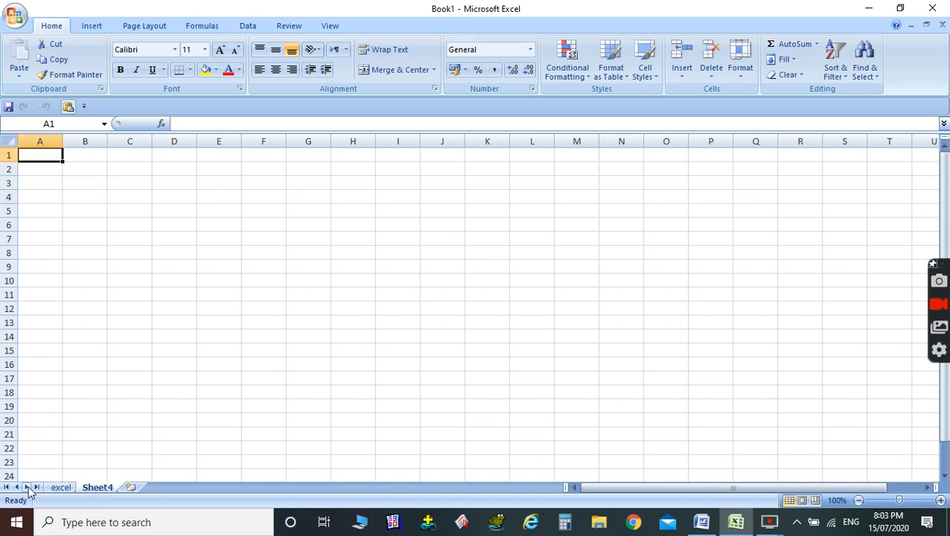
left_click(130, 488)
left_click(171, 489)
left_click(216, 488)
left_click(257, 488)
left_click(305, 489)
left_click_drag(623, 485, 659, 500)
mouse_move(943, 192)
left_mouse_down()
mouse_move(948, 204)
mouse_move(947, 190)
left_mouse_up()
left_click_drag(809, 489, 686, 472)
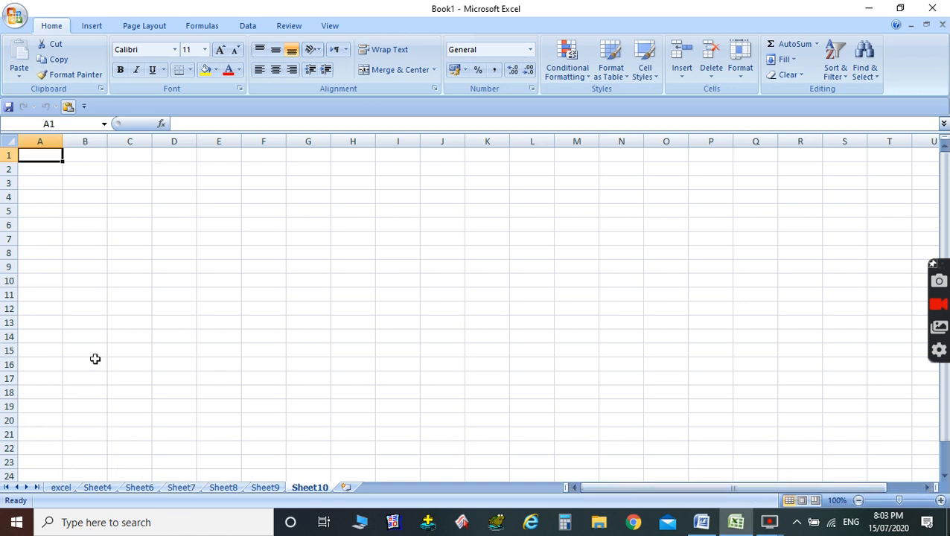
- Create a new blank workbook
left_click(15, 15)
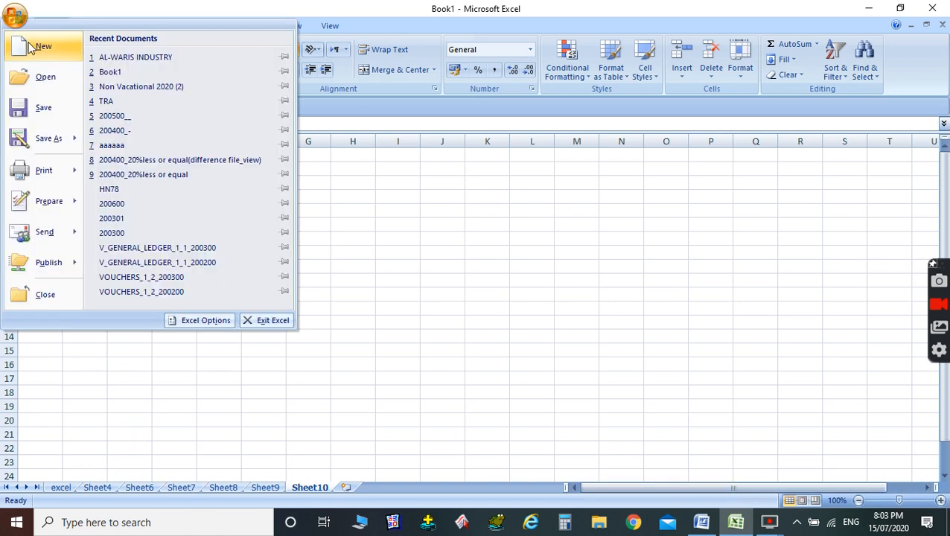
left_click(39, 46)
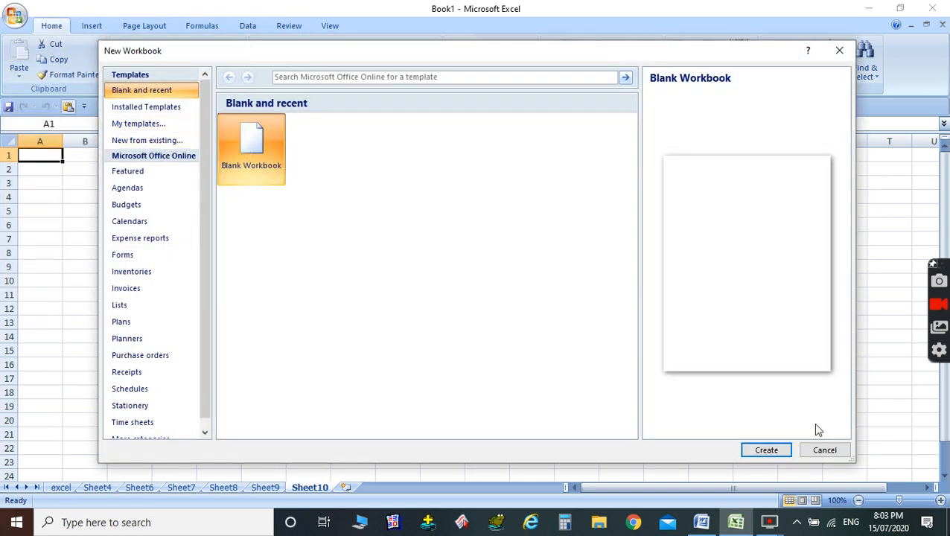
left_click(778, 456)
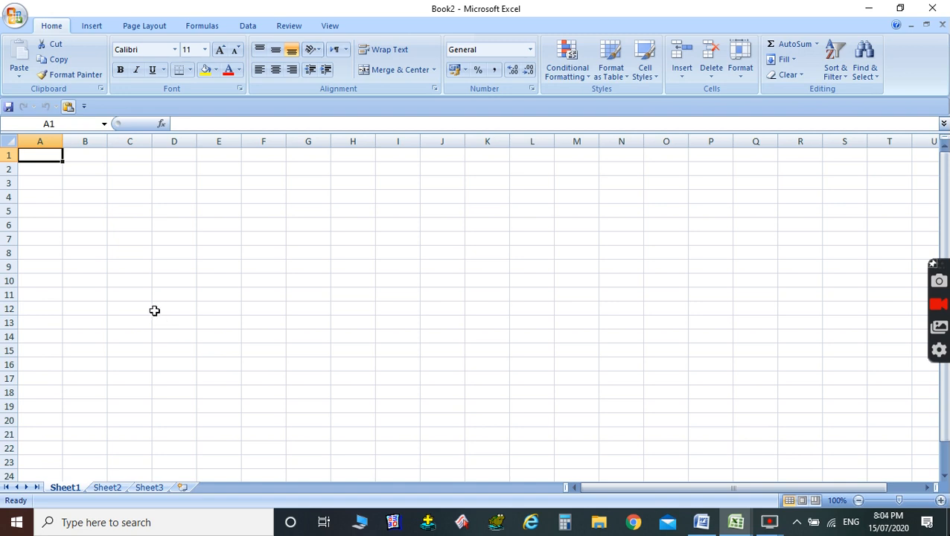
- Open the AL-WARIS INDUSTRY workbook from the Desktop folder
left_click(14, 16)
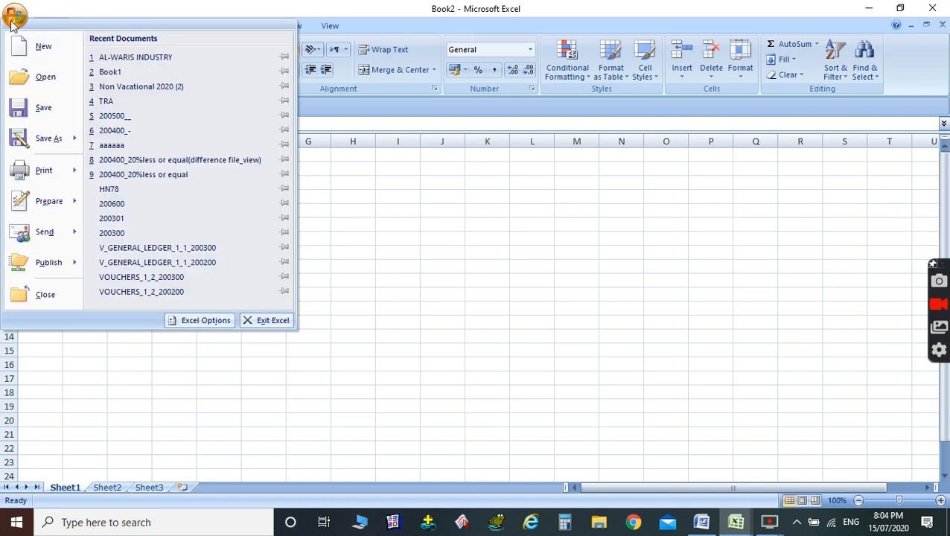
left_click(22, 76)
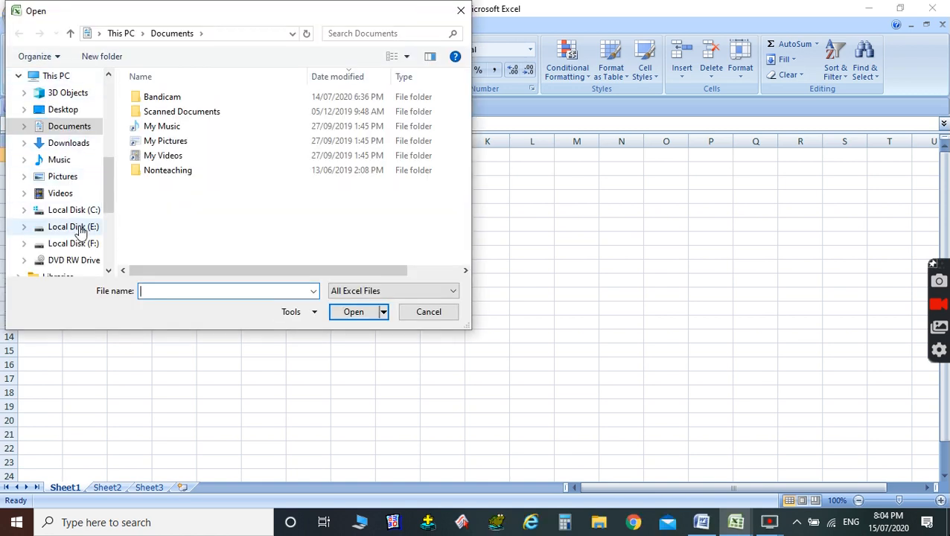
left_click(79, 113)
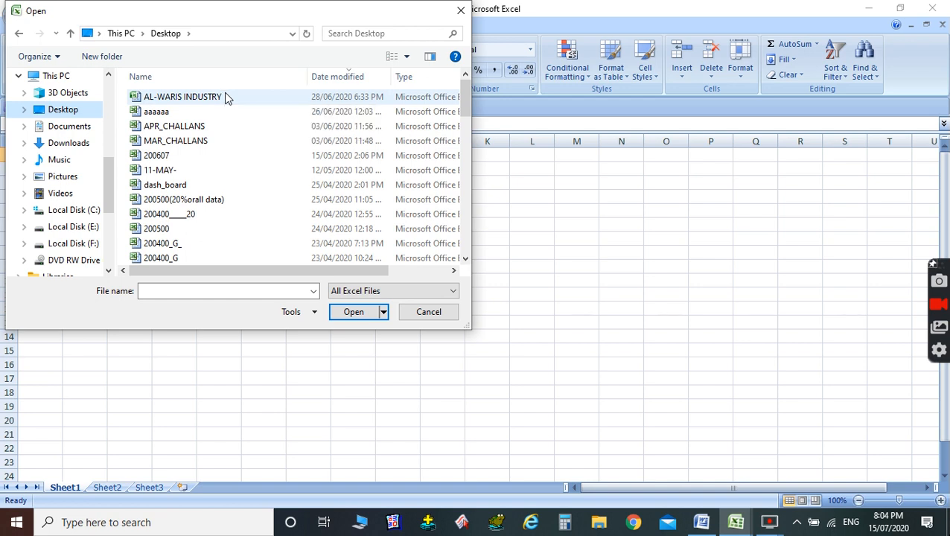
left_click(227, 98)
double_click(226, 97)
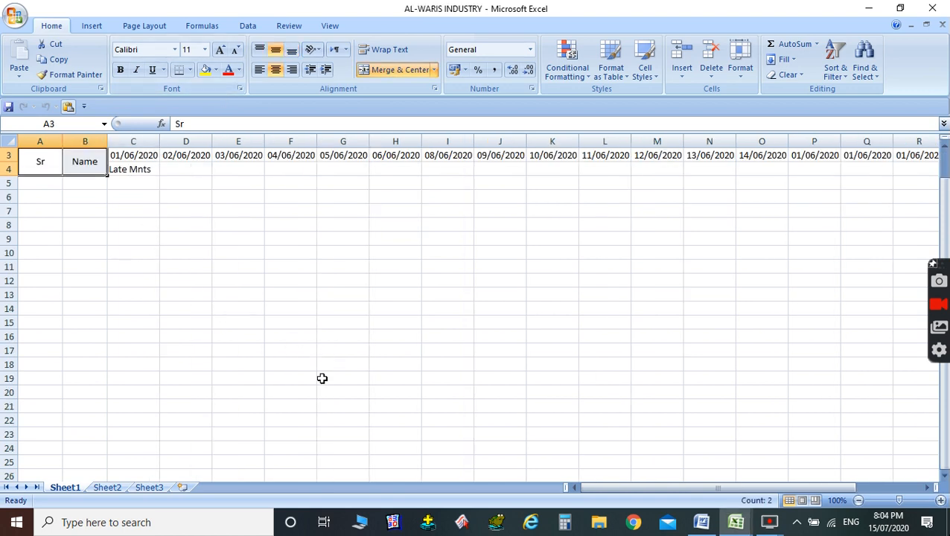
- Save a copy of the AL-WARIS INDUSTRY workbook to the Desktop in PDF format with the file name pdf
left_click(16, 16)
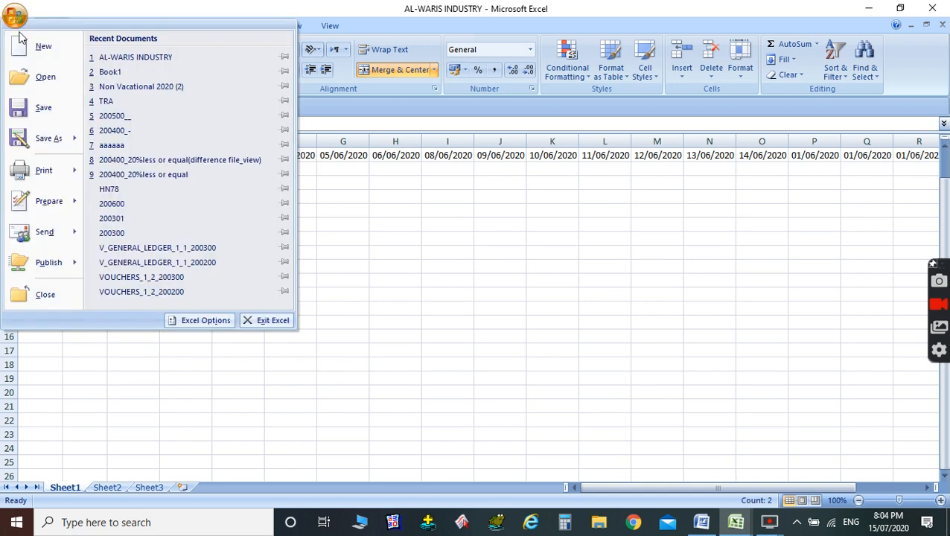
left_click(49, 138)
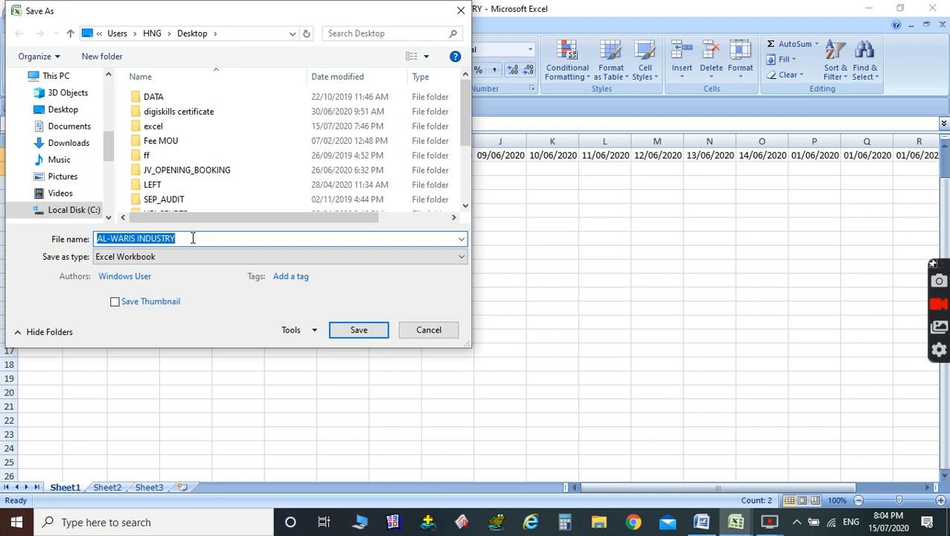
type("pdf")
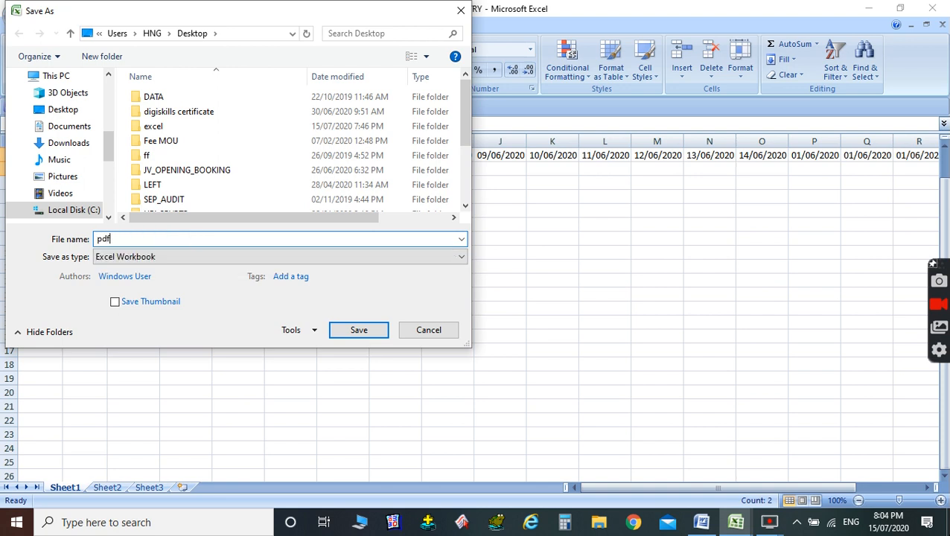
left_click(182, 259)
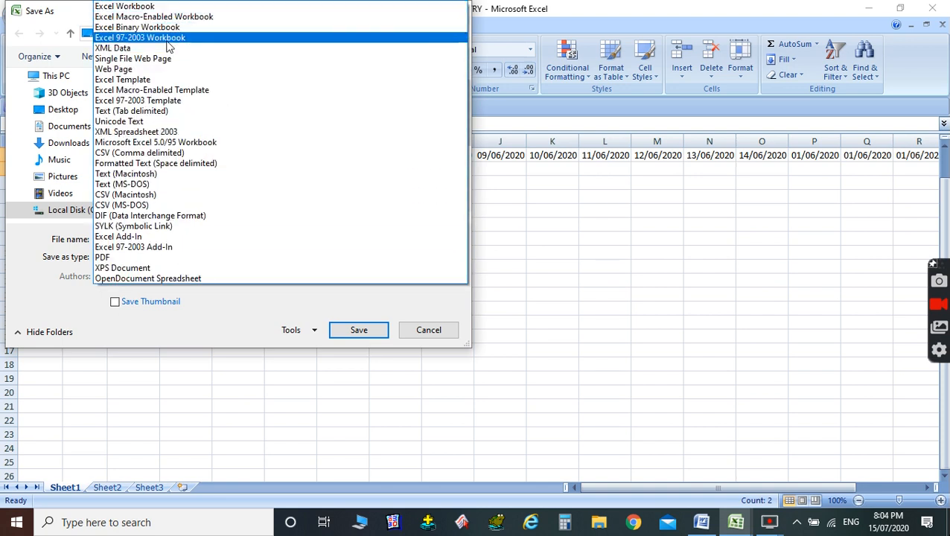
left_click(136, 259)
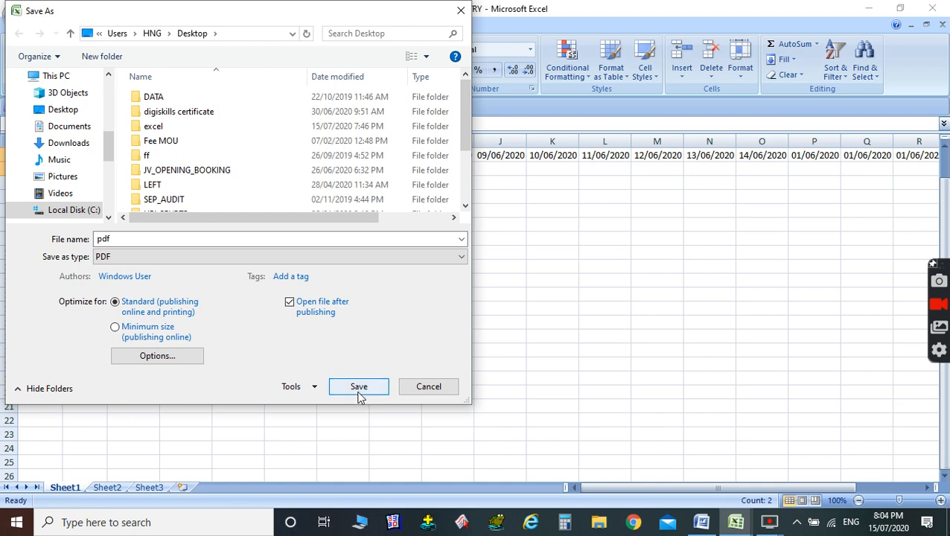
left_click(233, 238)
left_click(378, 394)
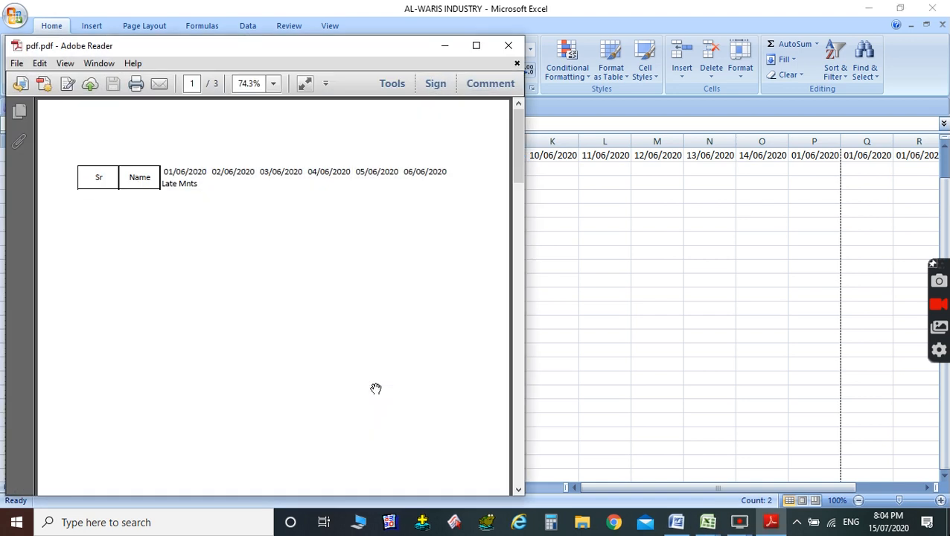
- Look over the published PDF, then close it and the AL-WARIS INDUSTRY workbook
left_click_drag(517, 164, 508, 121)
left_click(507, 46)
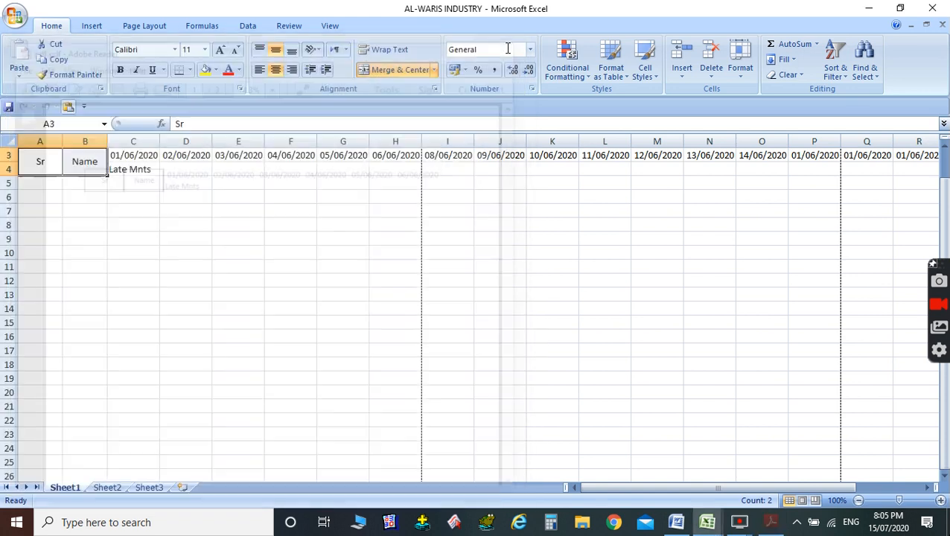
left_click(933, 8)
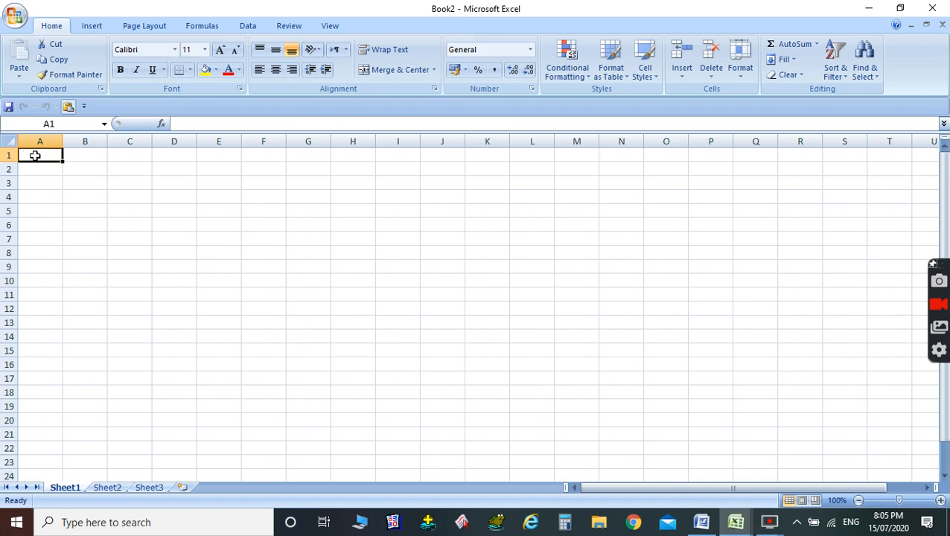
- Enter sdfv in cell A1, fv in A2 and dfv in B1 on Sheet1 of Book2
left_click(46, 182)
left_click(15, 139)
left_click_drag(40, 154, 34, 118)
type("sdfv")
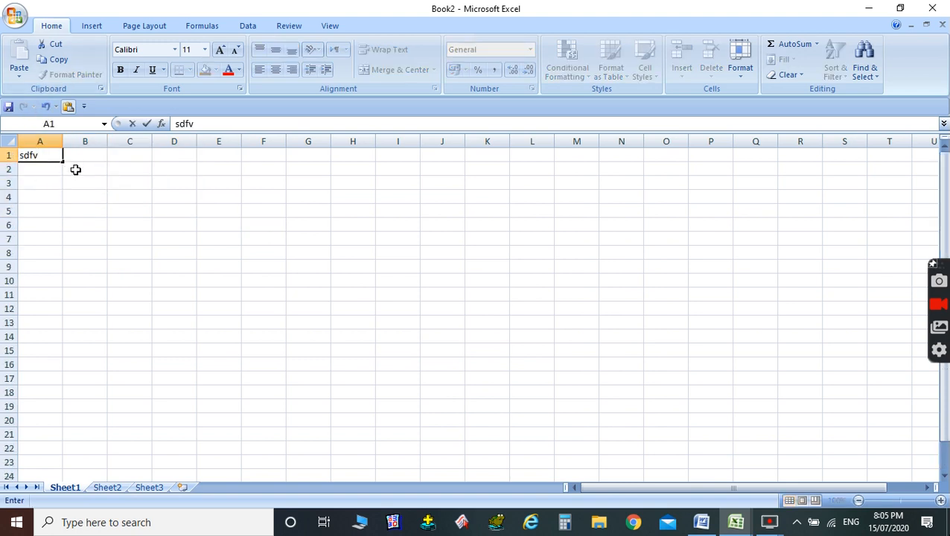
left_click(51, 170)
type("fv")
left_click(78, 155)
type("dfv")
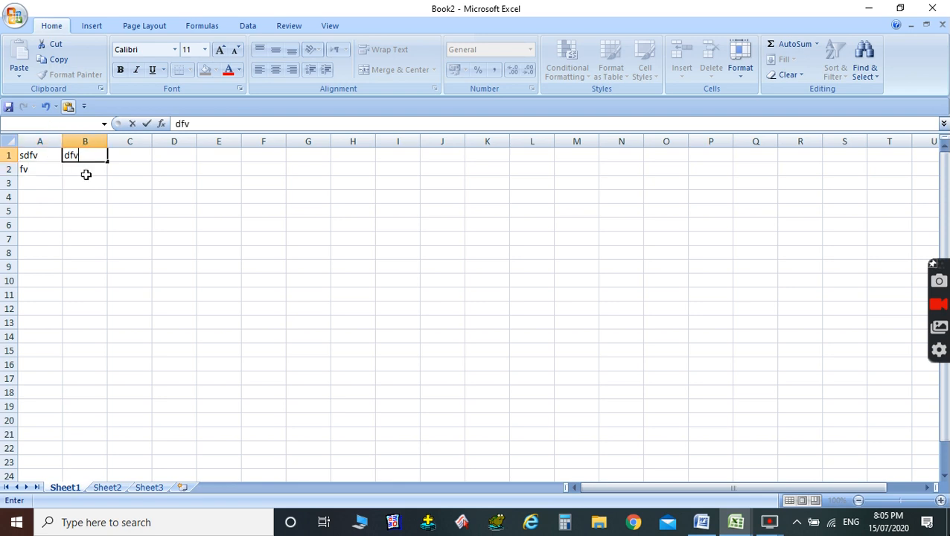
- Select columns A to M and row 1 for demonstration, then clear the sample text from cells A1:B2
left_click_drag(27, 140, 598, 142)
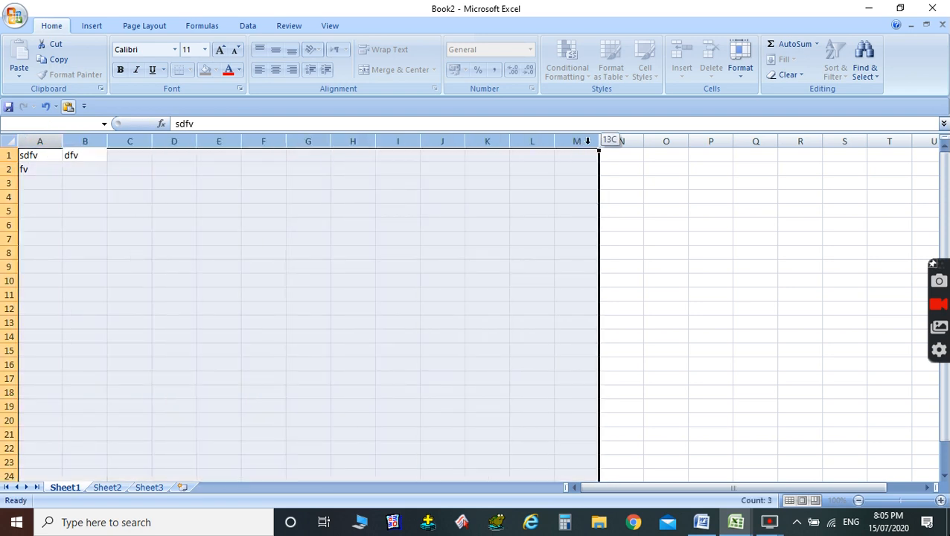
left_click_drag(8, 155, 408, 152)
left_click(219, 210)
left_click_drag(22, 155, 74, 170)
key("Delete")
- Select the cell range A1:D8 and then the larger range A1:E16 to demonstrate ranges
left_click_drag(23, 155, 117, 232)
left_click_drag(34, 162, 154, 254)
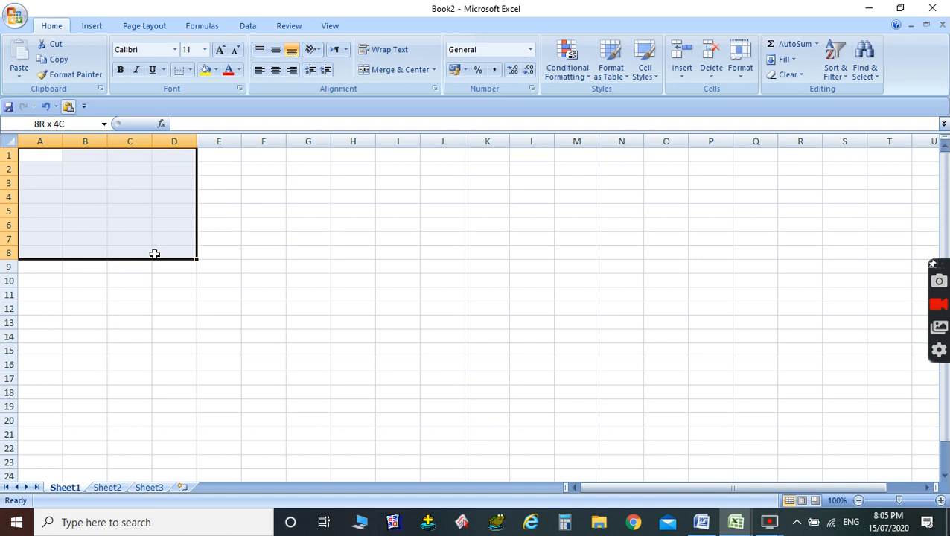
left_click_drag(154, 254, 155, 254)
left_click(39, 155)
left_click_drag(40, 155, 217, 359)
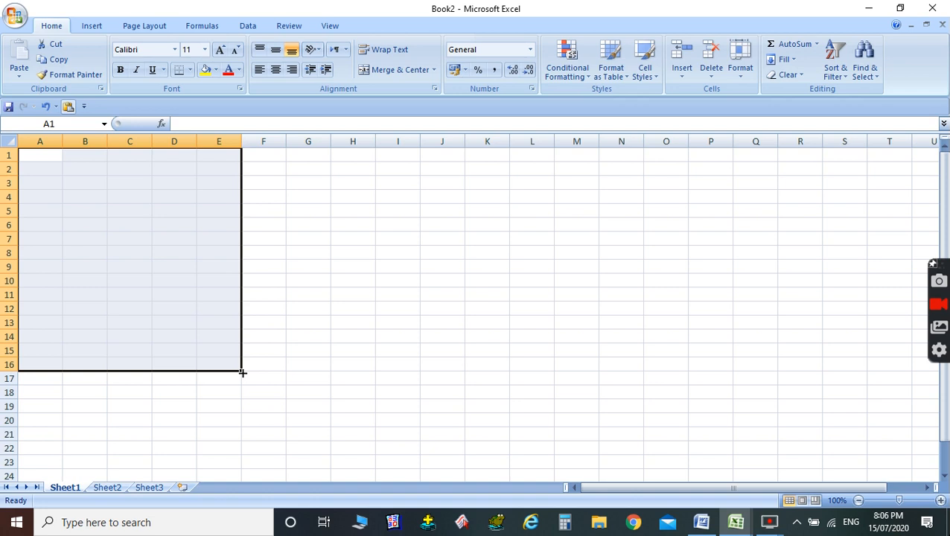
left_click(42, 159)
left_click(45, 181)
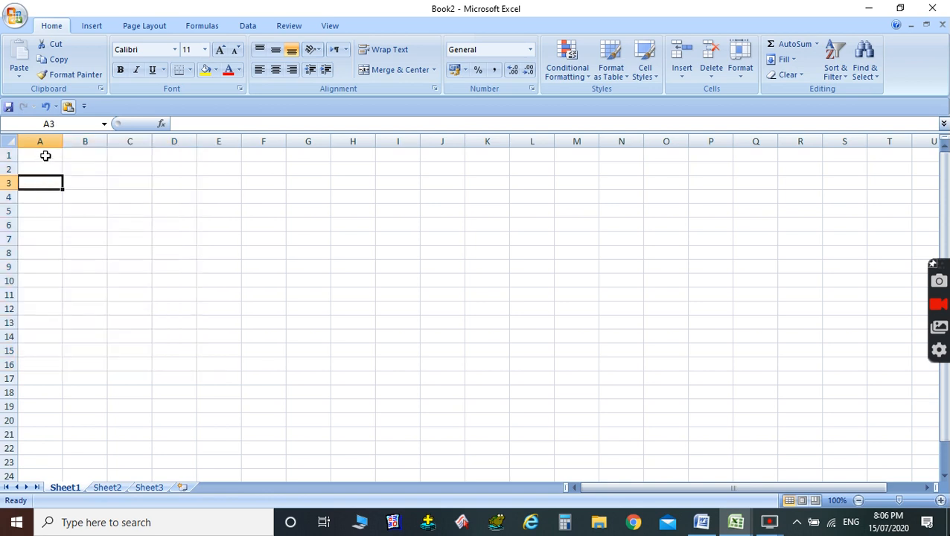
- Enter the headings a, b, c and d in cells A1 to D1
left_click(45, 155)
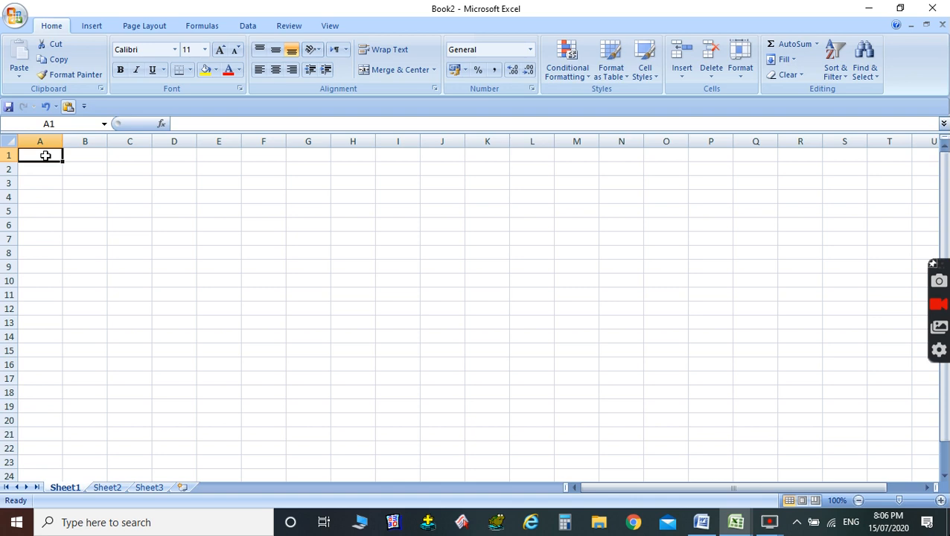
type("a")
left_click(89, 154)
type("b")
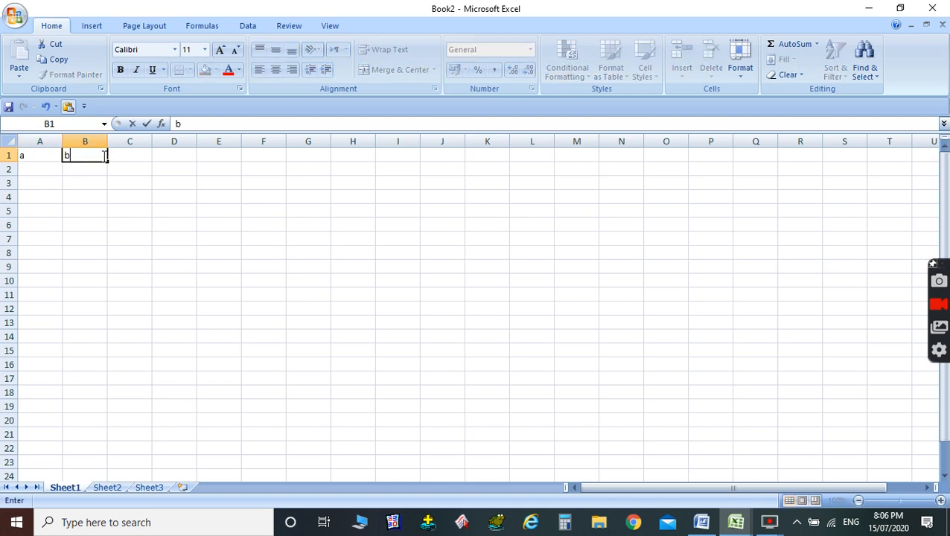
left_click(125, 154)
type("c")
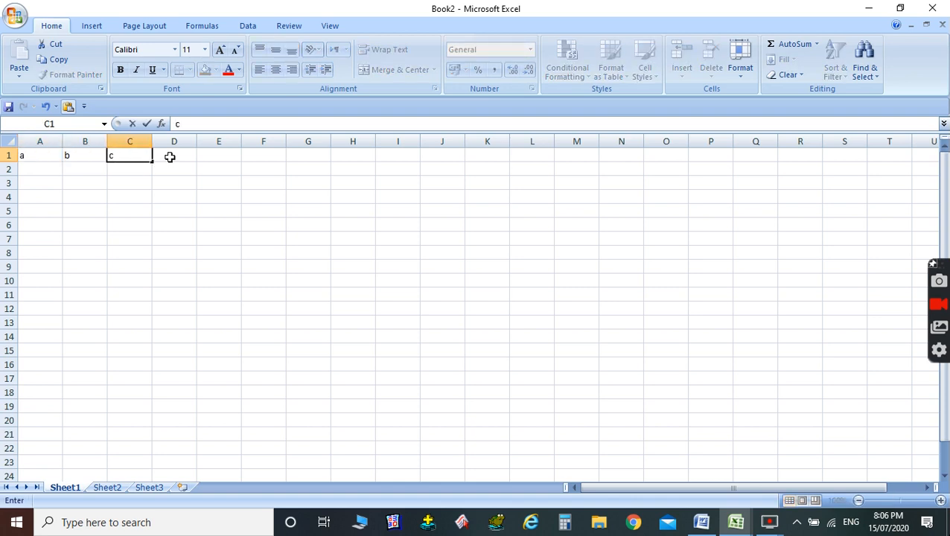
left_click(159, 159)
type("d")
- Enter te in cell A2 and 123 in cell B2 below the headings
left_click(33, 171)
type("t")
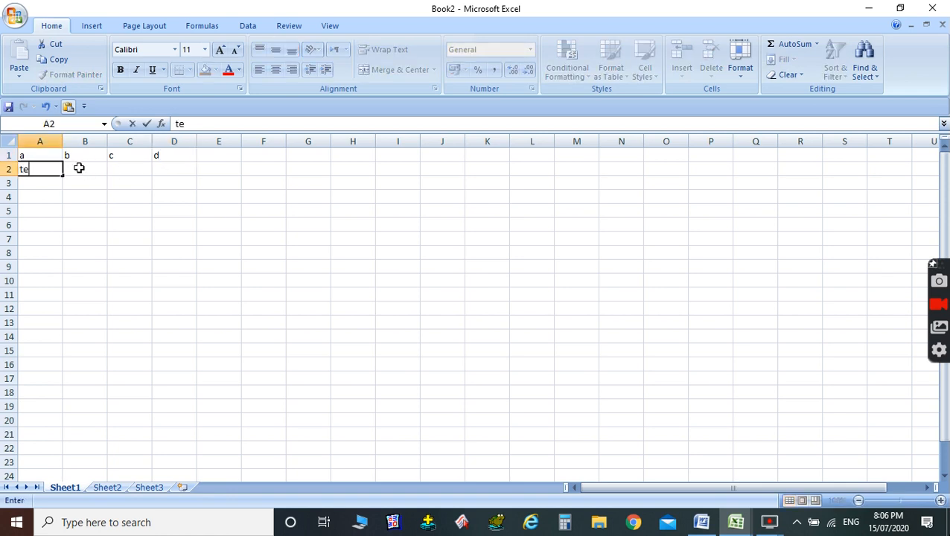
type("e")
left_click(76, 169)
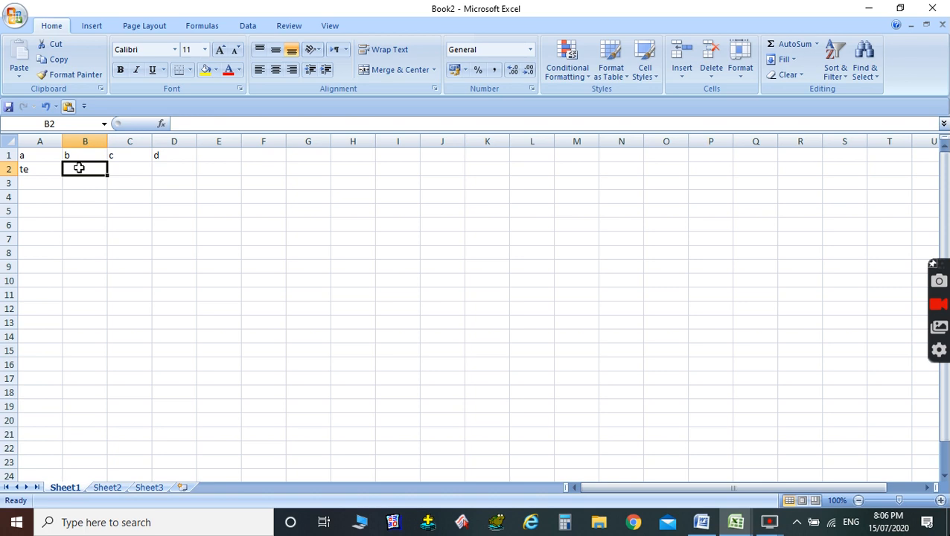
type("123")
left_click(136, 168)
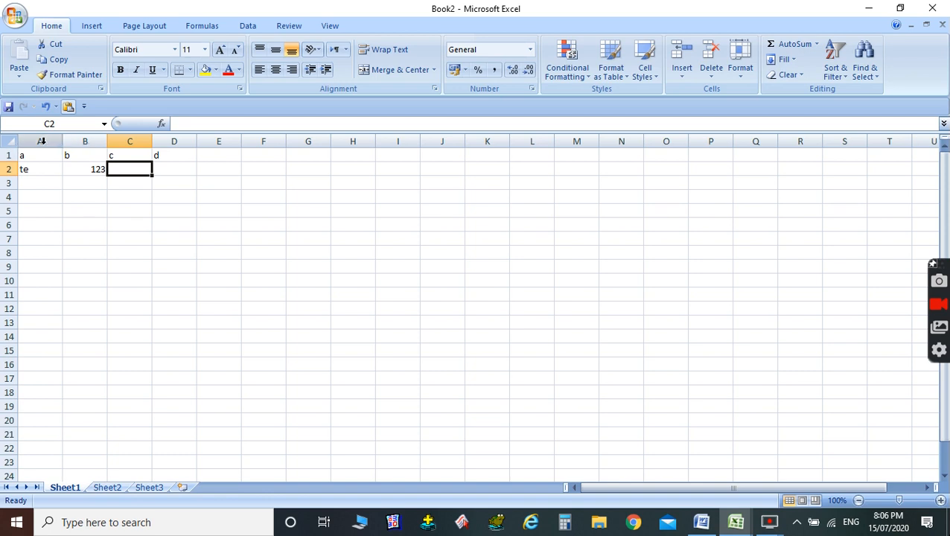
- Select columns A and B for demonstration, then enter 345 in cell B3
left_click_drag(41, 141, 84, 142)
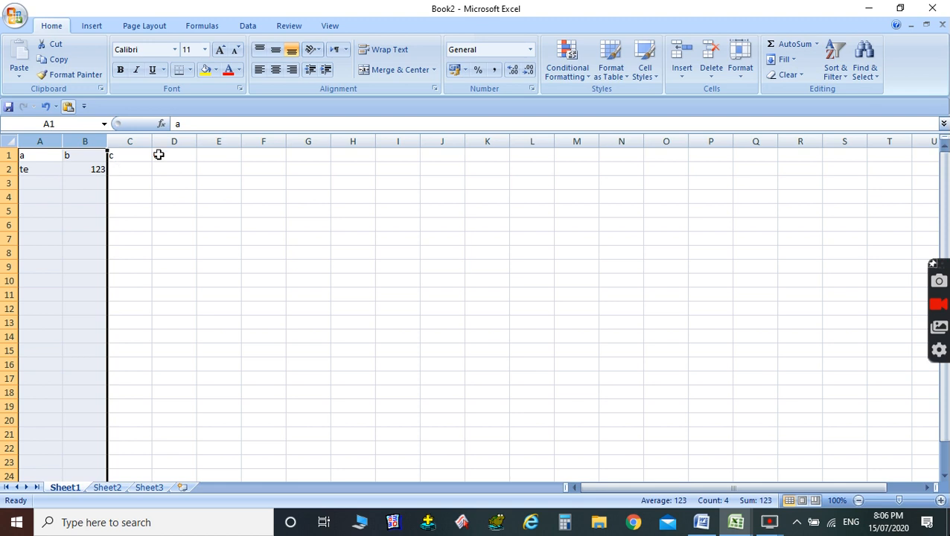
left_click(83, 182)
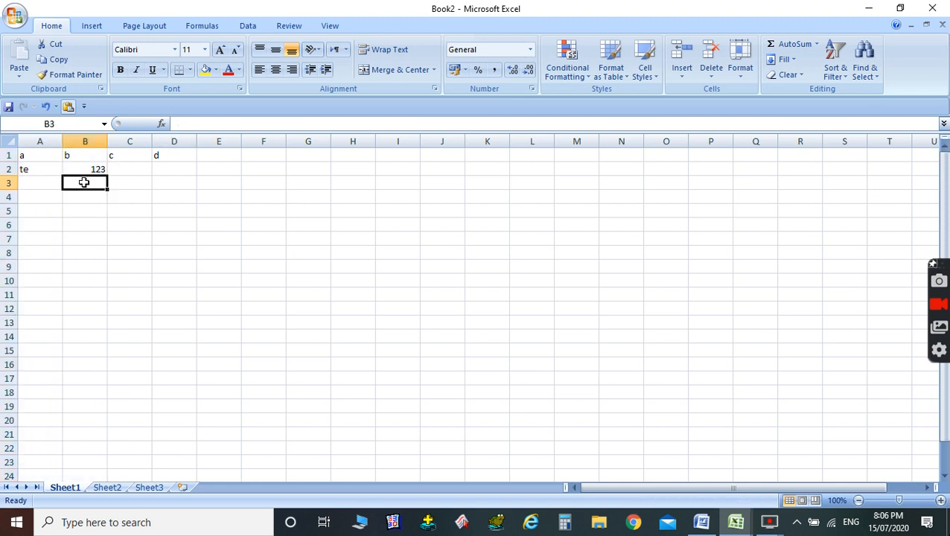
type("345")
key("Return")
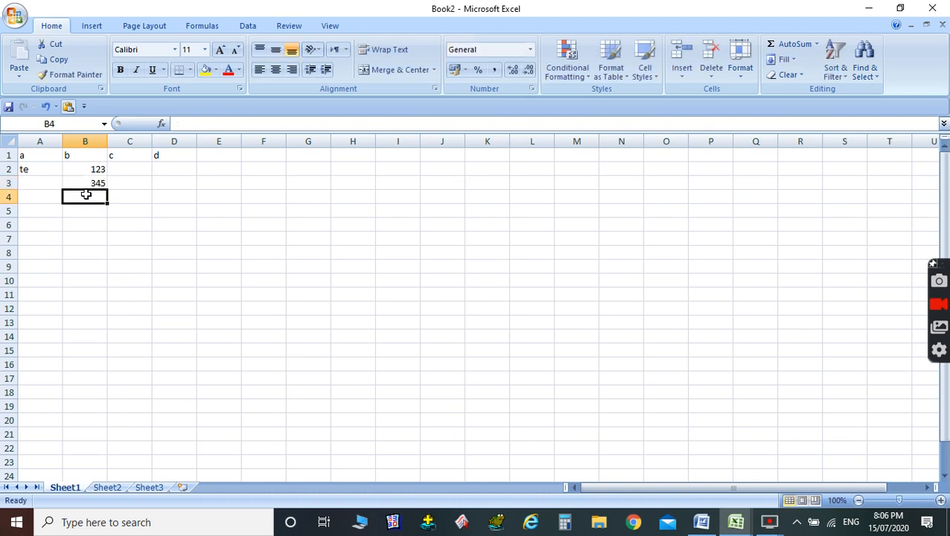
- Enter rtw in cell A3, we in cell A4 and 5 in cell B4
left_click(29, 182)
type("rt")
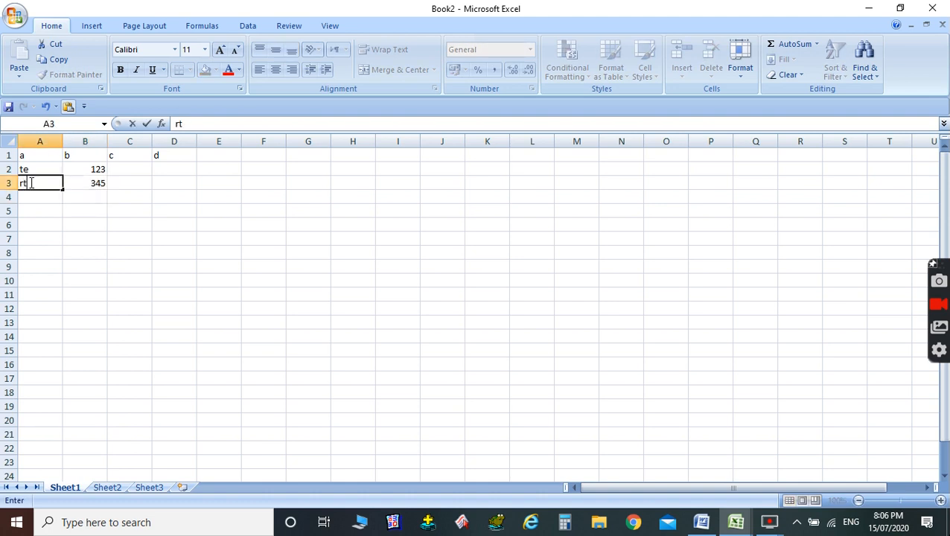
key("Return")
type("we")
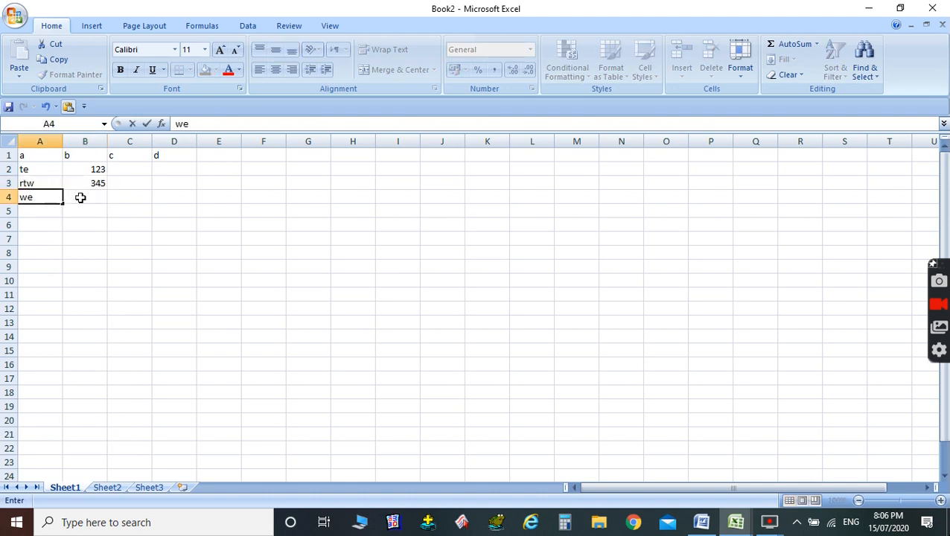
left_click(80, 197)
type("5")
left_click(86, 225)
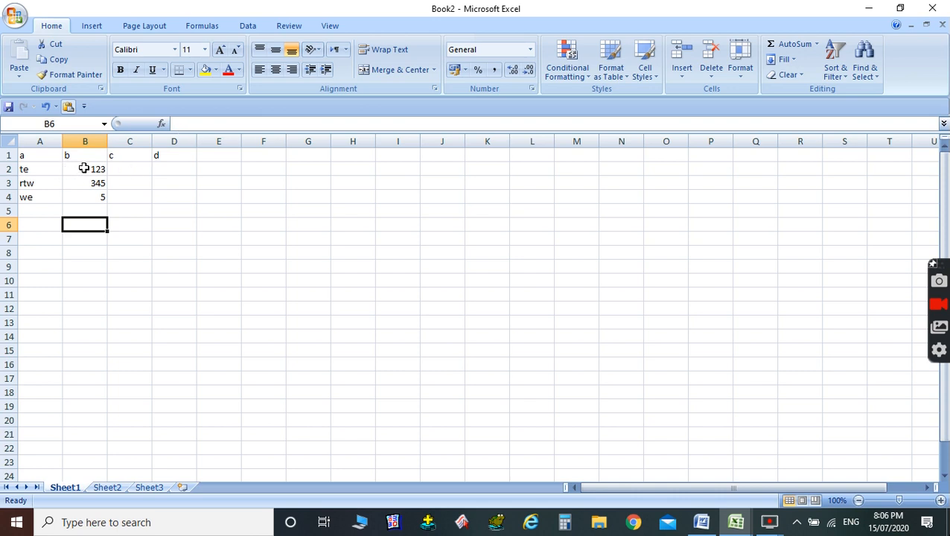
- Clear the headings c and d from cells C1:D1
left_click_drag(85, 167, 88, 210)
left_click_drag(203, 124, 176, 173)
left_click(176, 177)
left_click_drag(23, 155, 163, 155)
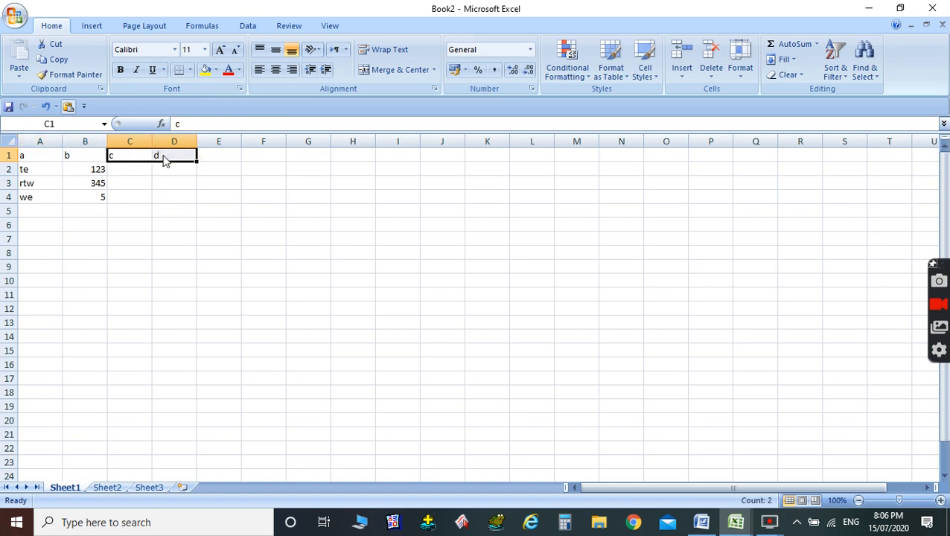
- Enter the formula =sum(B2:B4) in cell D4 to total the numbers in column B
left_click_drag(93, 172, 91, 198)
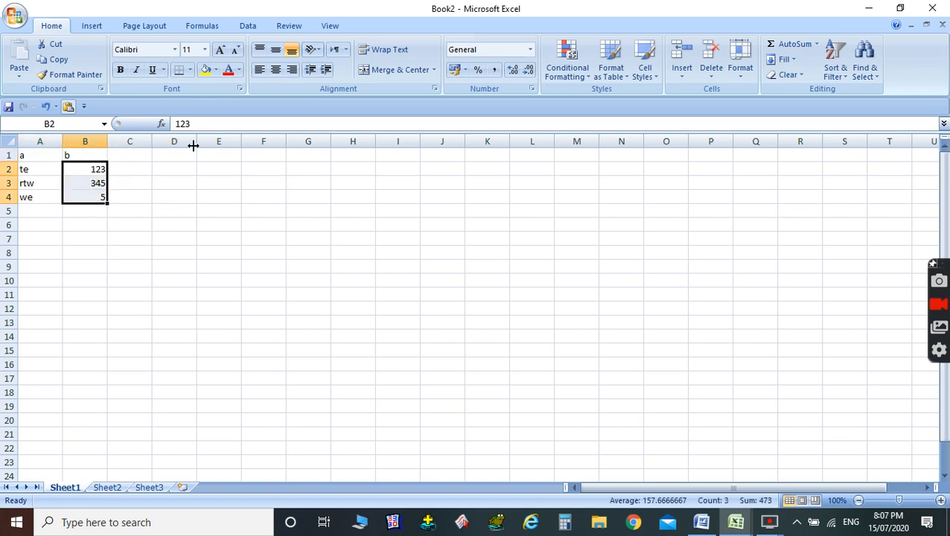
left_click(201, 124)
left_click(172, 199)
left_click(200, 128)
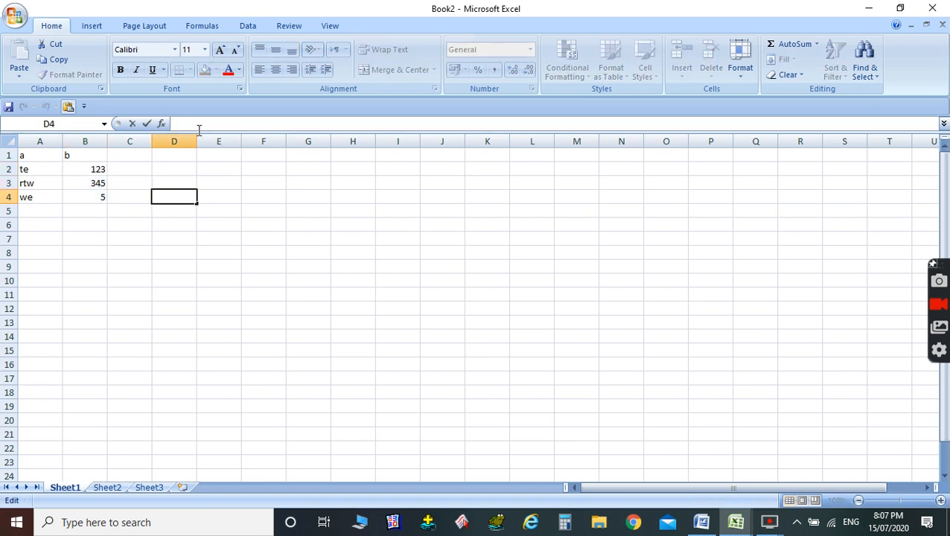
type("=")
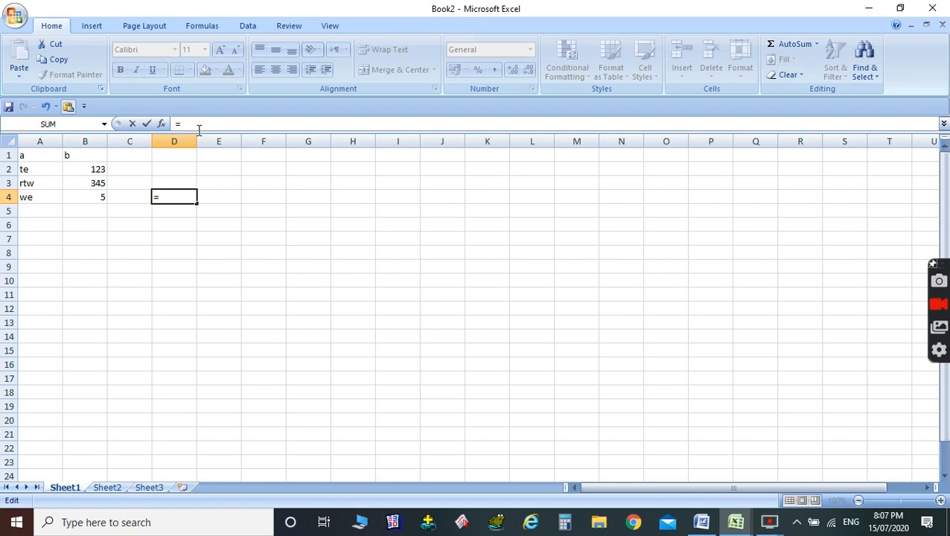
type("su")
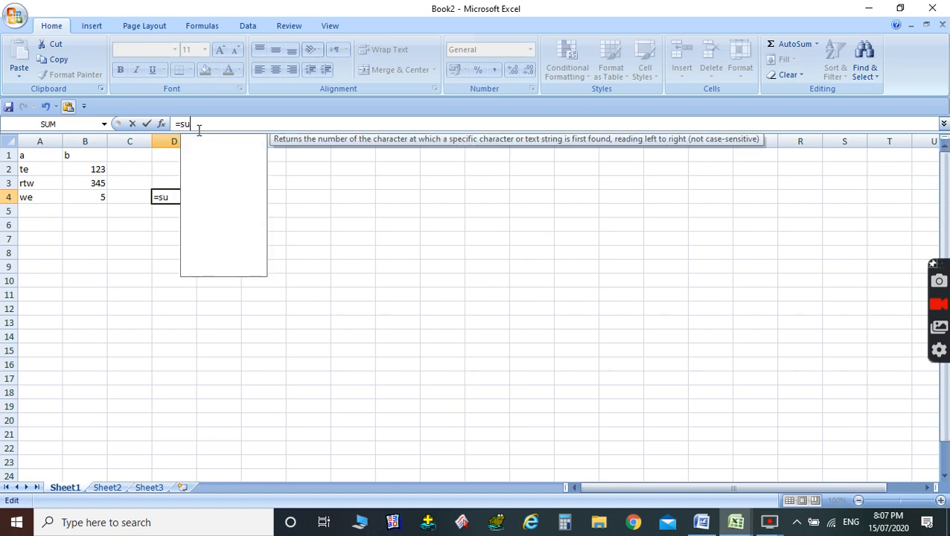
type("m(")
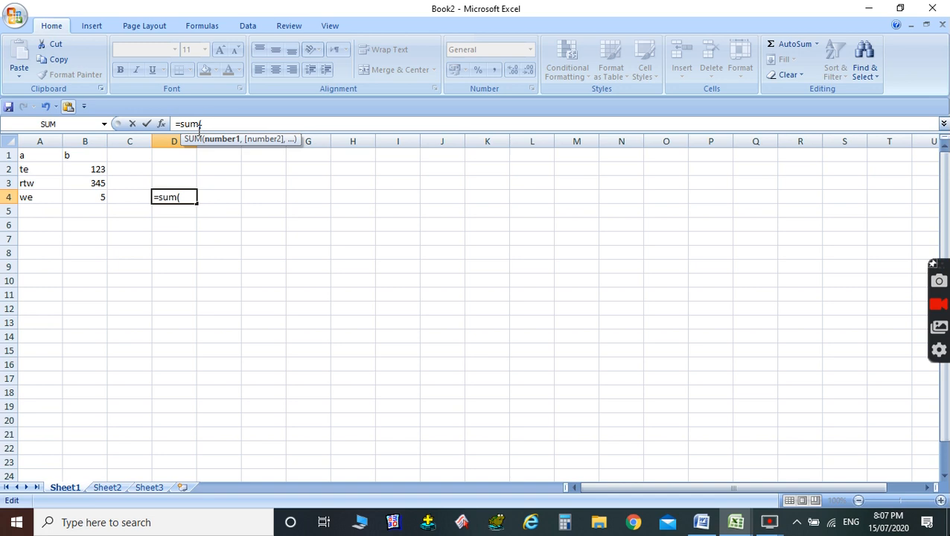
left_click_drag(97, 170, 99, 197)
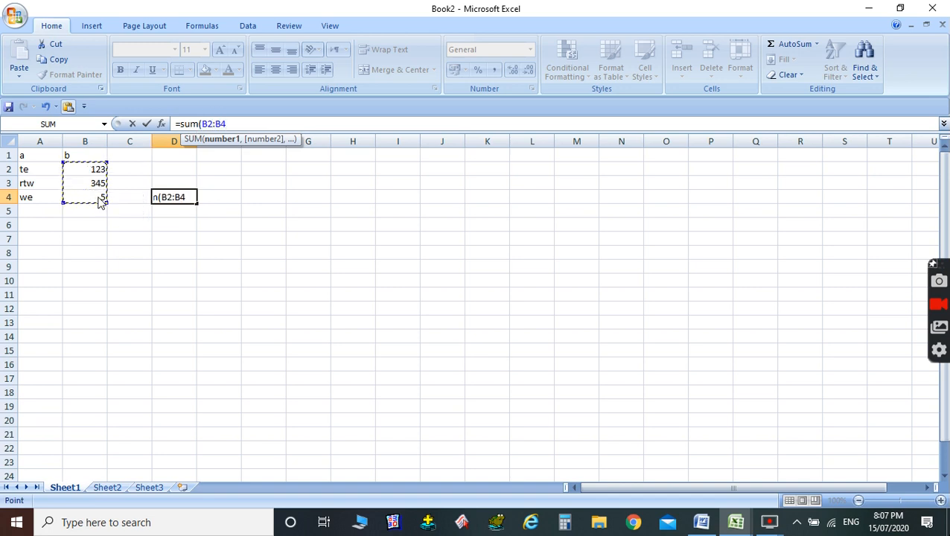
type(")")
key("Return")
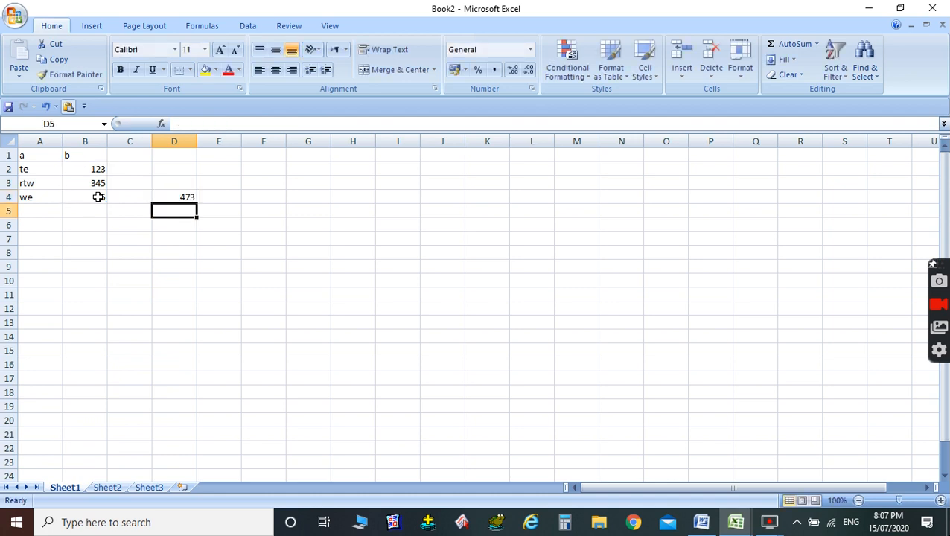
- Fill cell D4 with yellow and highlight its whole SUM formula for review
left_click(186, 197)
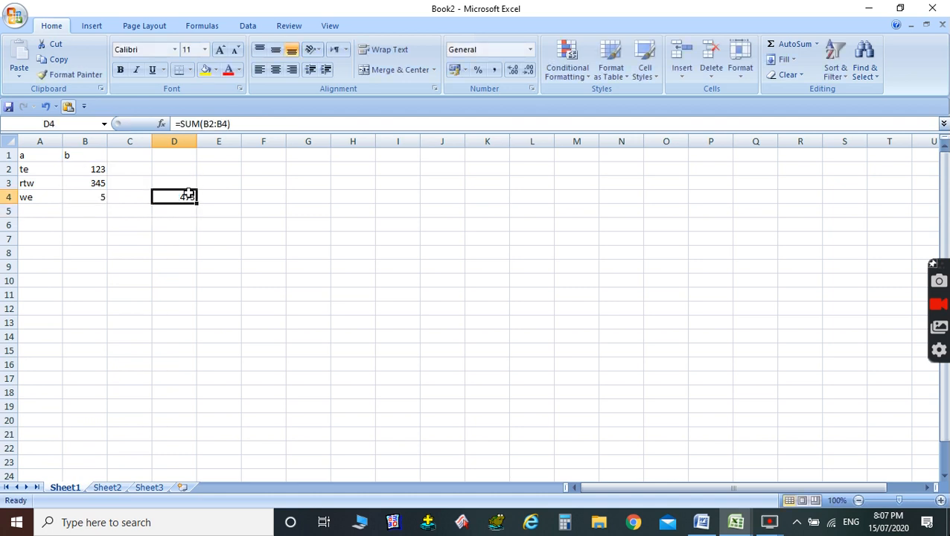
left_click(204, 70)
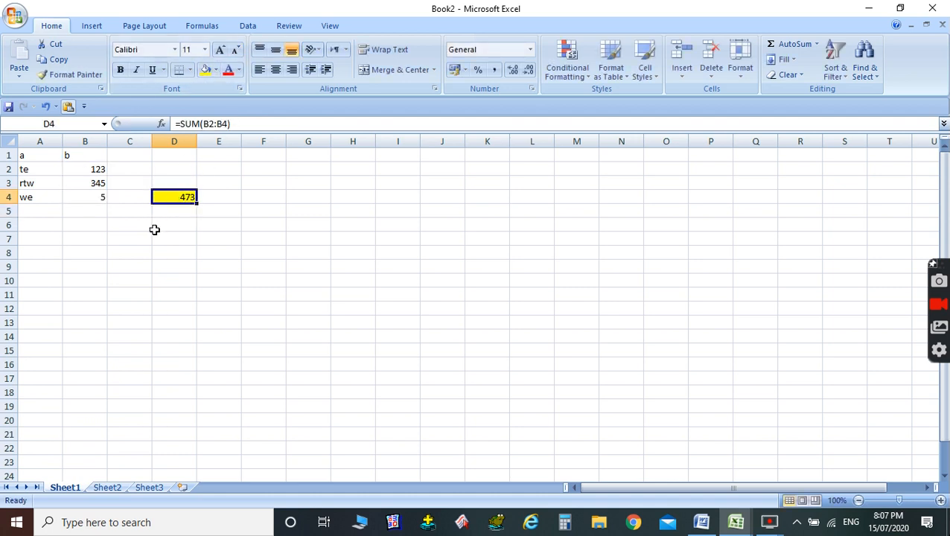
left_click(251, 124)
left_click_drag(251, 124, 161, 124)
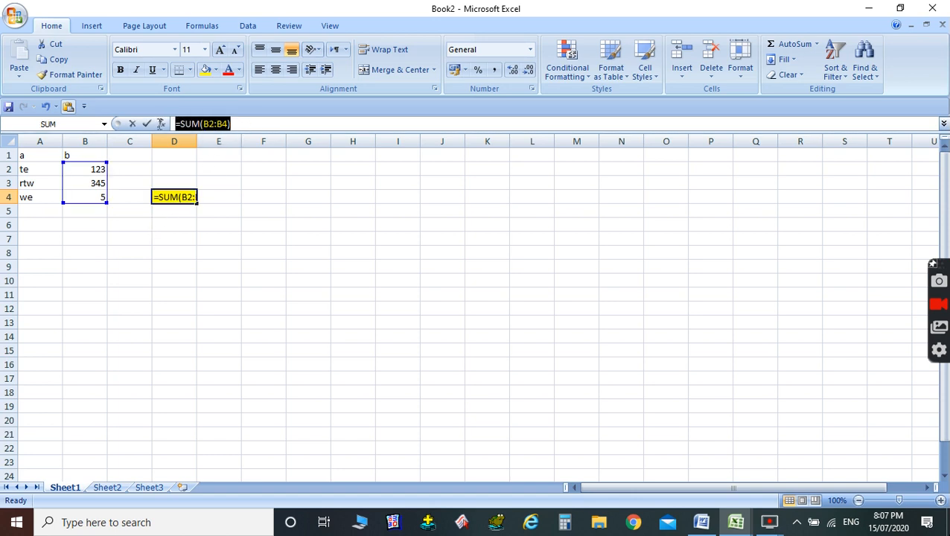
- Replace the formula in cell D4 with =D7, then clear the cell's contents
left_click(161, 239)
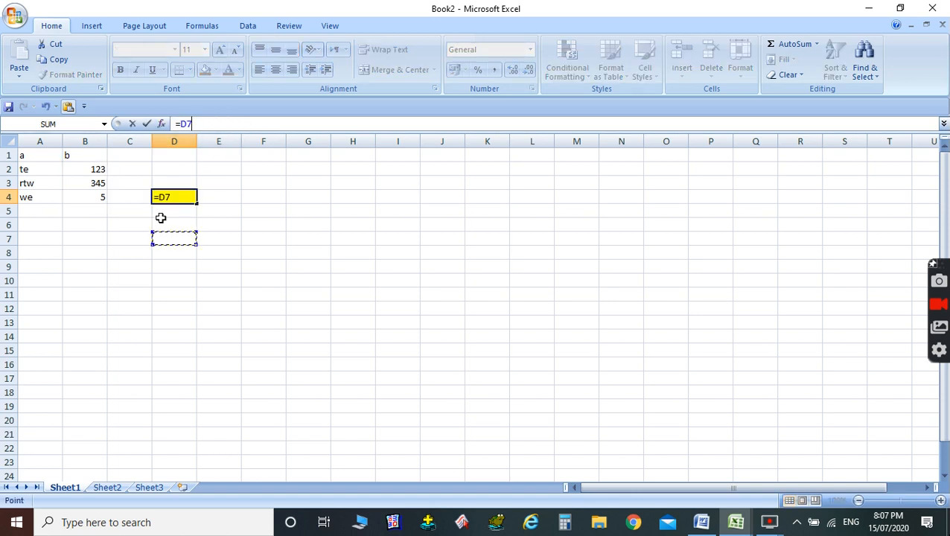
key("Return")
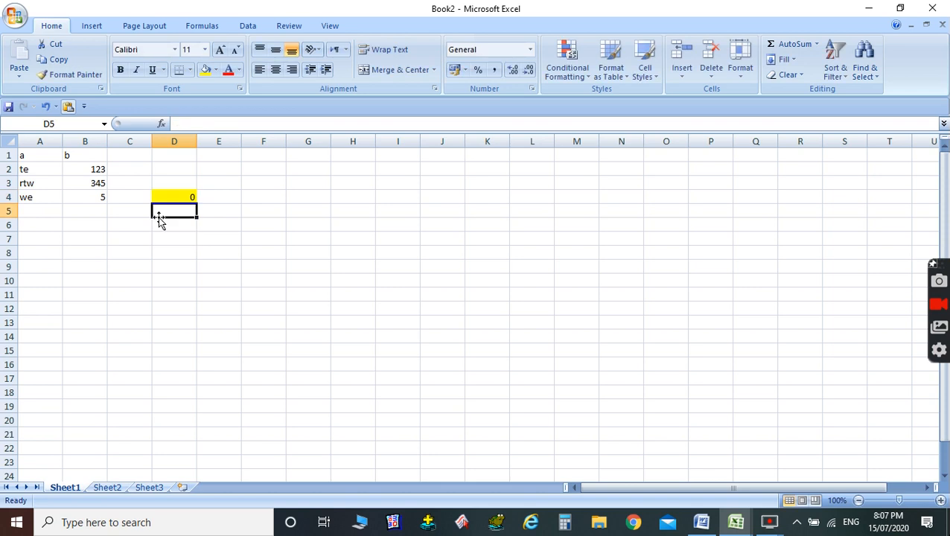
left_click(182, 196)
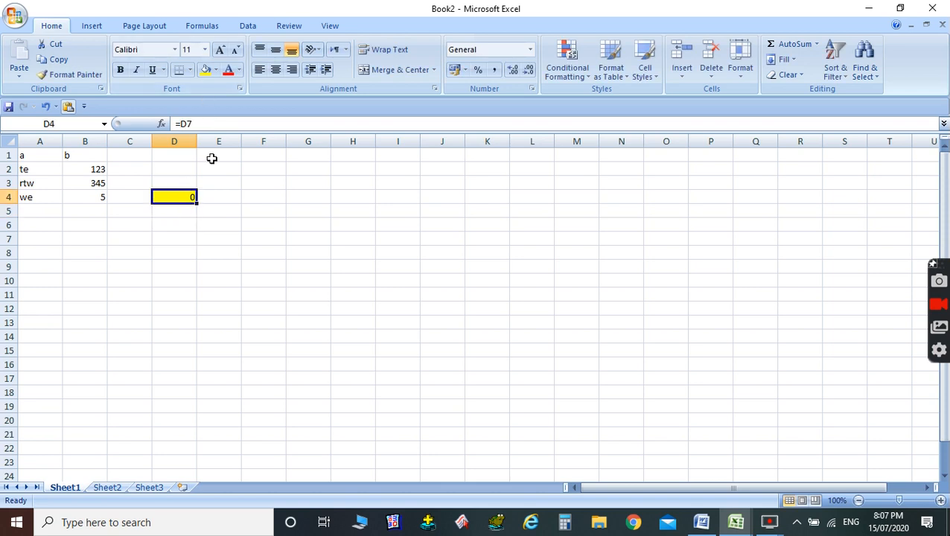
key("Delete")
- Delete the yellow cell D4 with the Shift cells left option
left_click(167, 144)
left_click(160, 197)
right_click(163, 197)
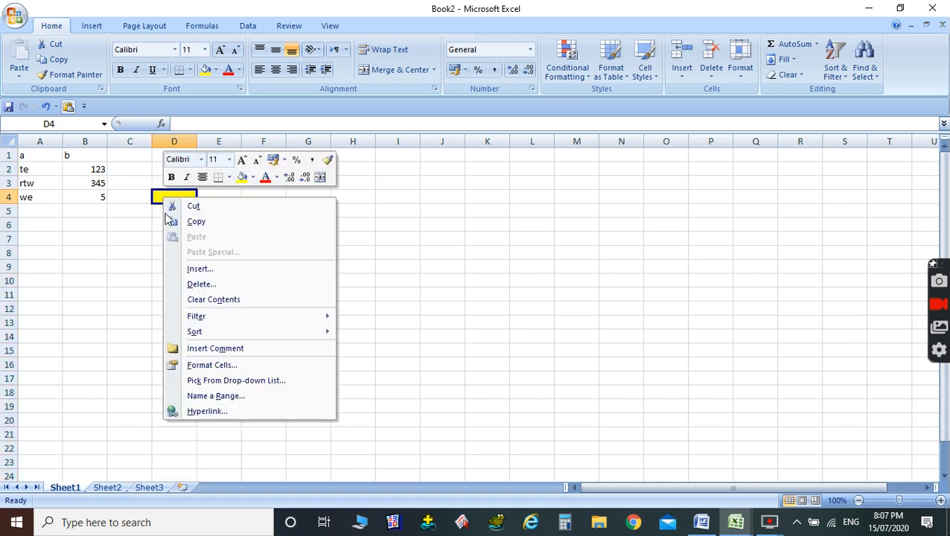
left_click(201, 283)
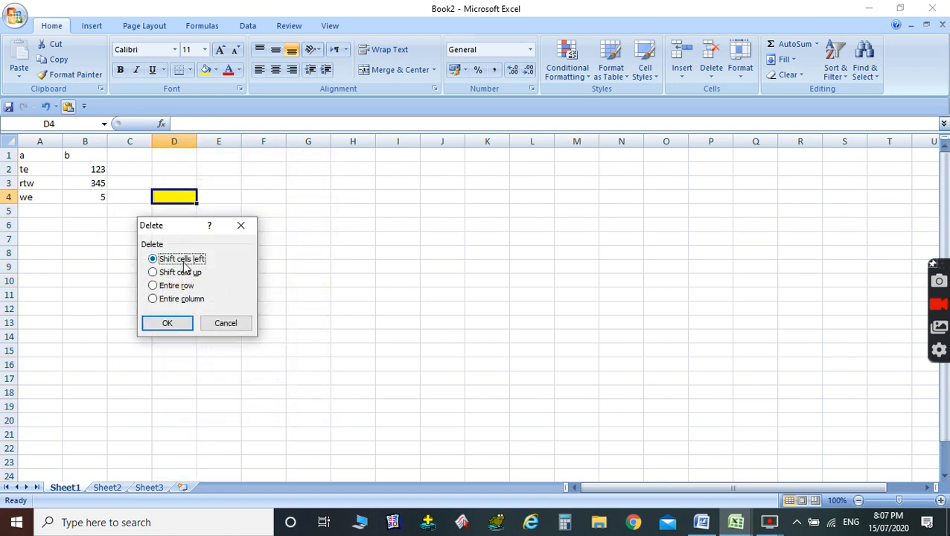
left_click(176, 326)
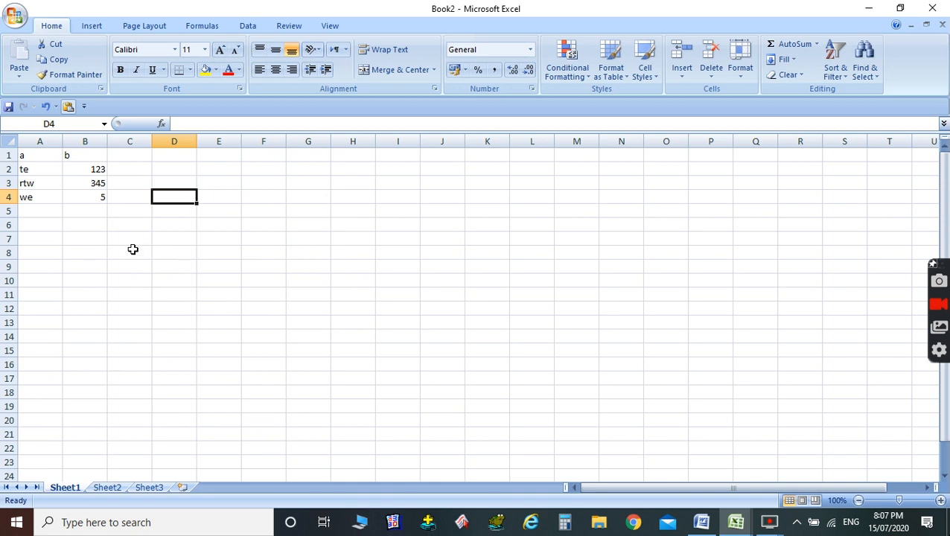
- Delete columns A to C together with their sample data
left_click_drag(30, 141, 119, 142)
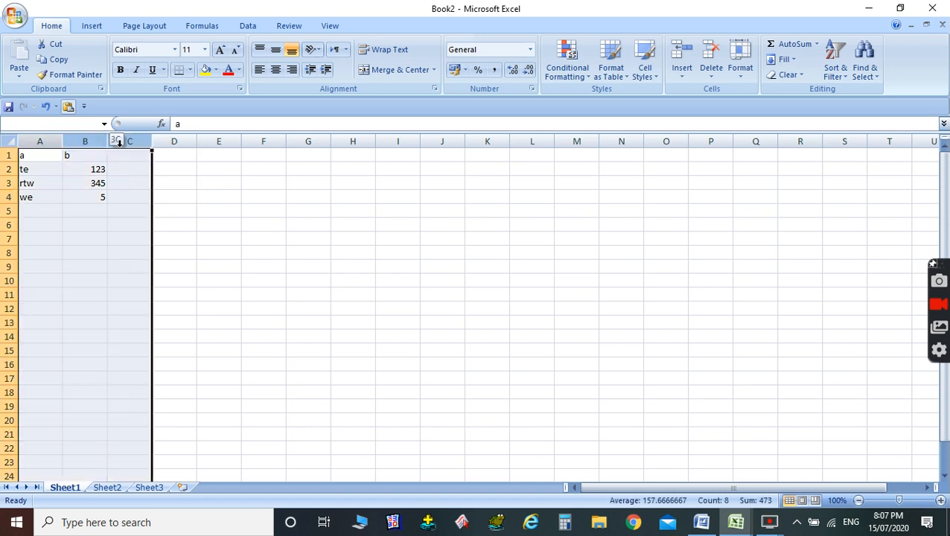
right_click(79, 190)
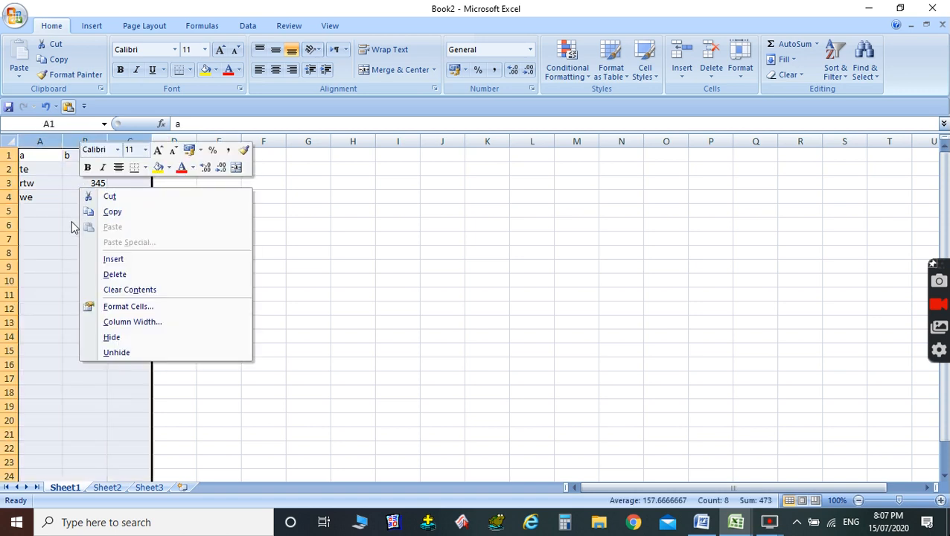
left_click(140, 274)
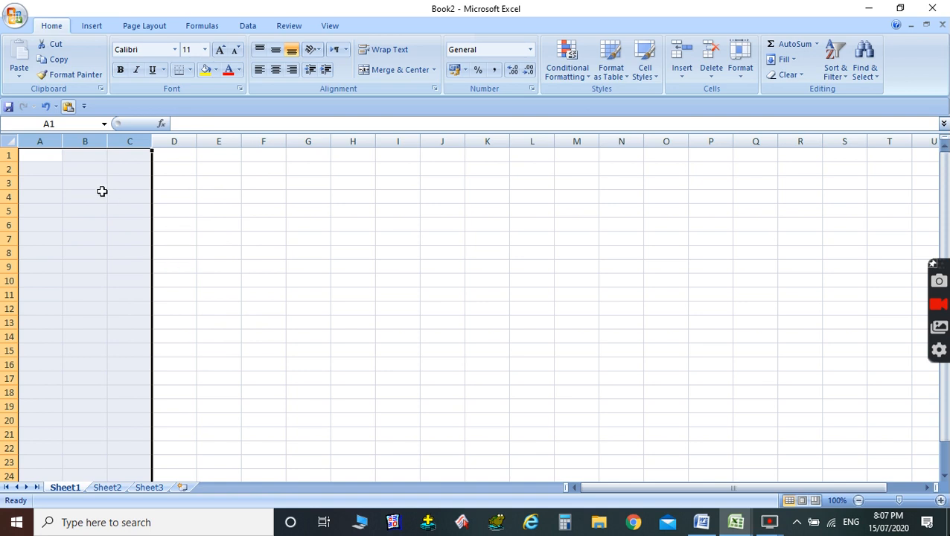
- Enter 1, 2 and 3 in cells A1 to A3 and extend the number series down to A11
left_click(47, 161)
type("1")
key("Return")
type("2")
key("Return")
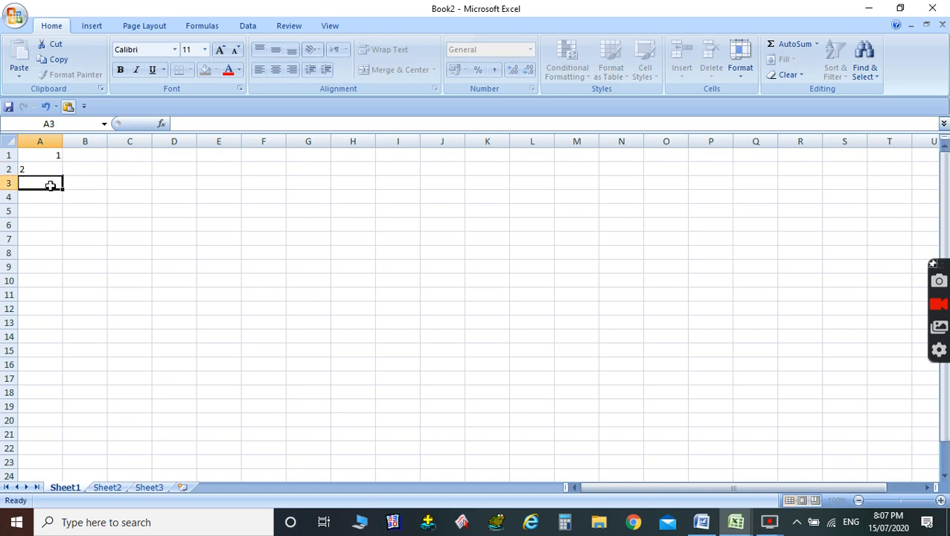
type("3")
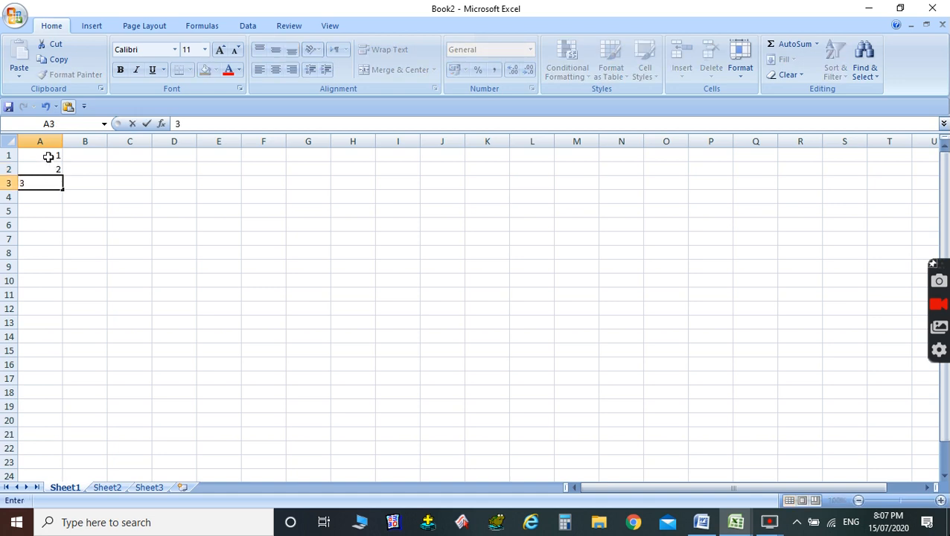
left_click(75, 206)
left_click_drag(42, 155, 46, 176)
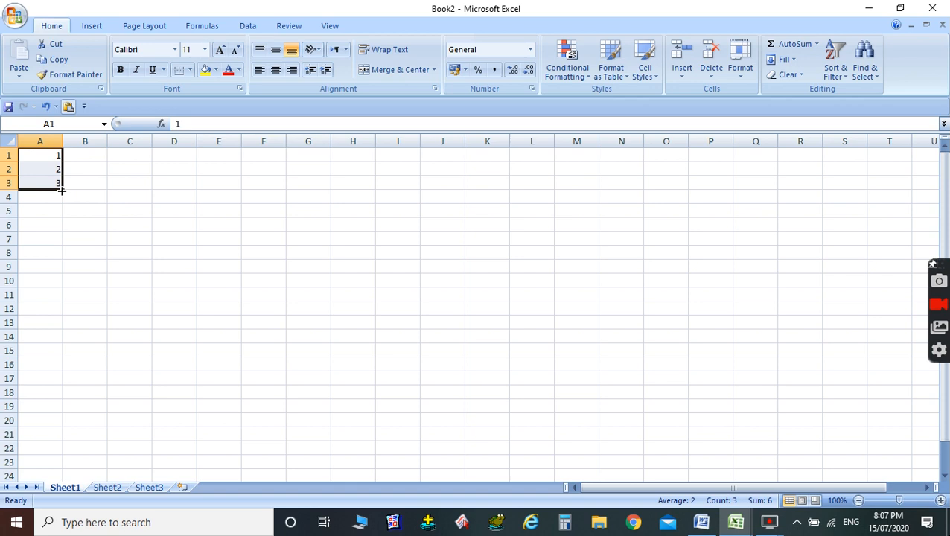
left_click_drag(62, 191, 54, 311)
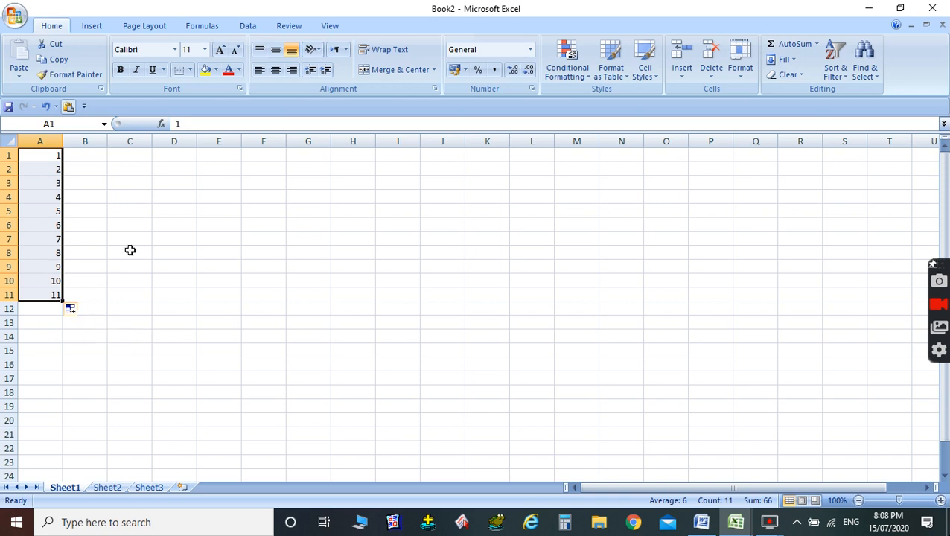
- Enter the weekday text monda in cell B1
left_click(101, 156)
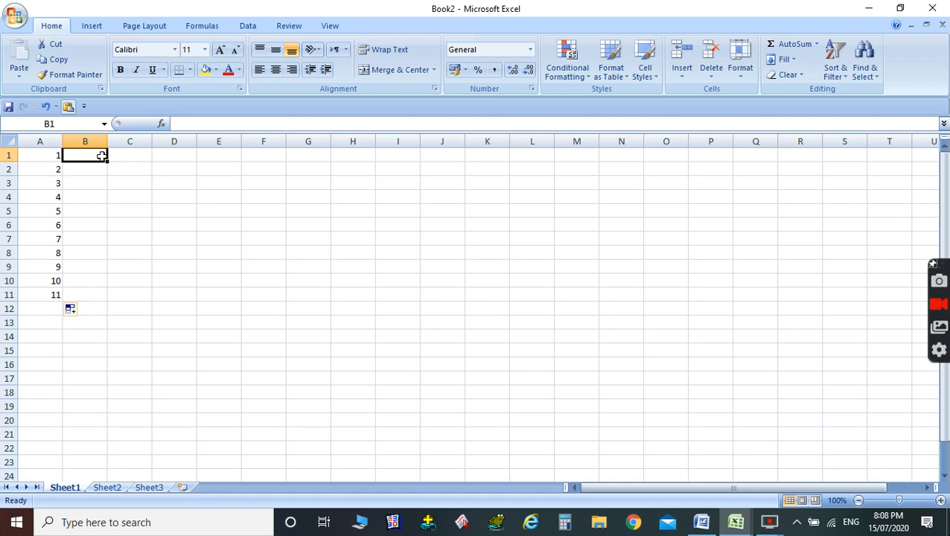
type("monda")
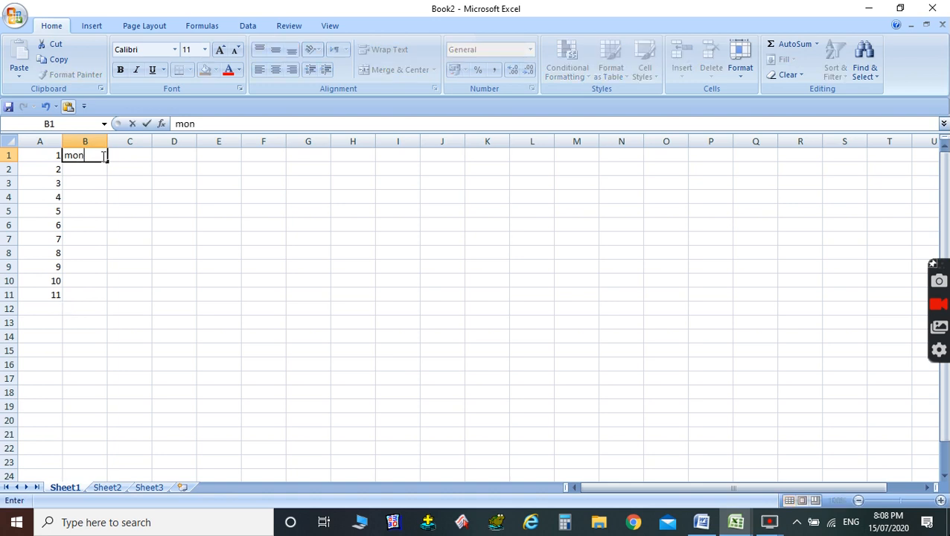